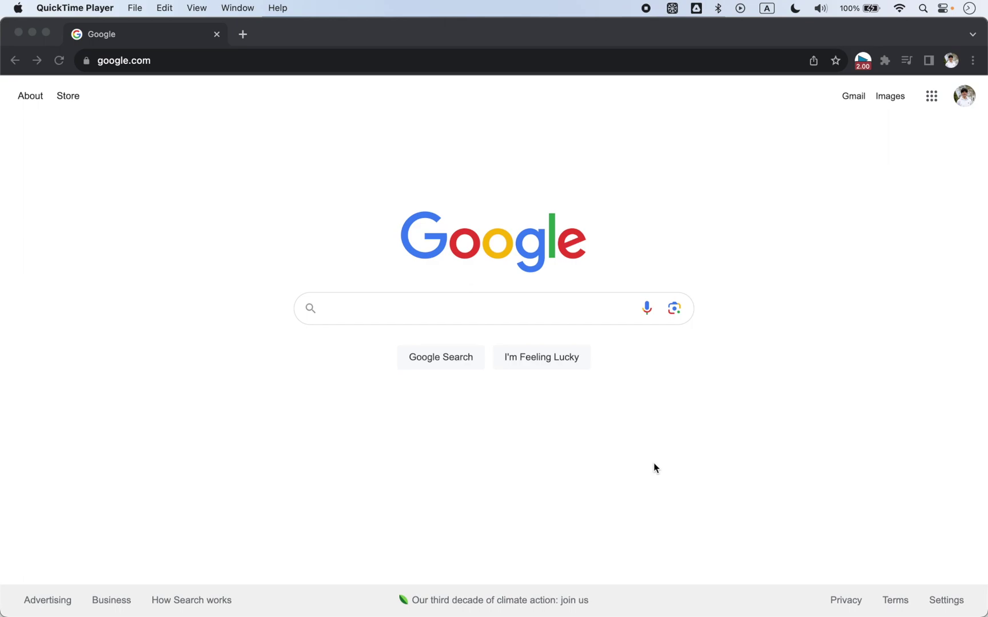
# - Search Google for 'anki' and go to the Mac downloads section of apps.ankiweb.net
pyautogui.click(428, 317)
pyautogui.click(428, 316)
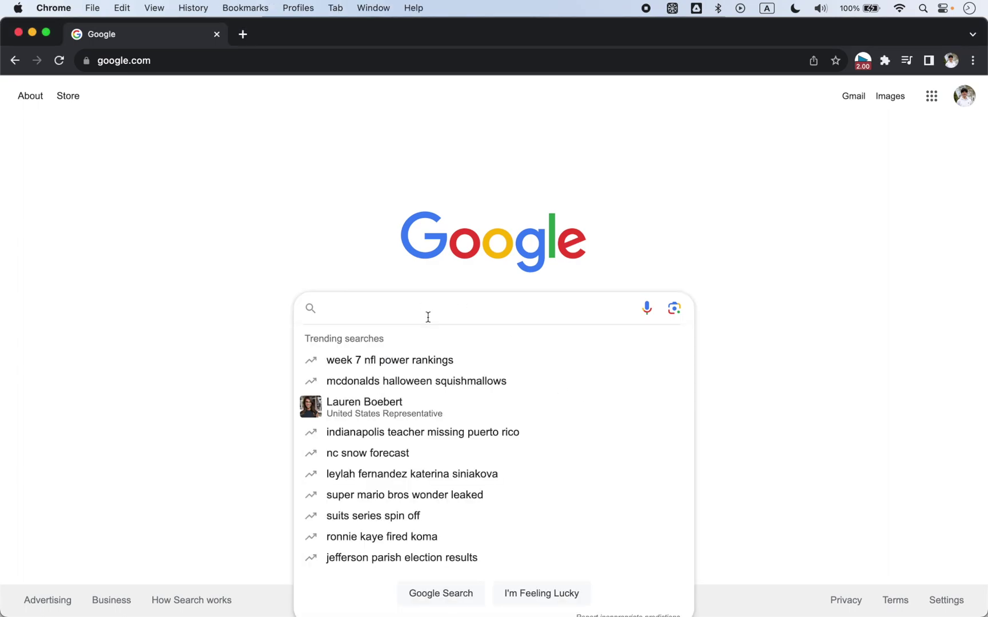
pyautogui.write('anki')
pyautogui.press('Return')
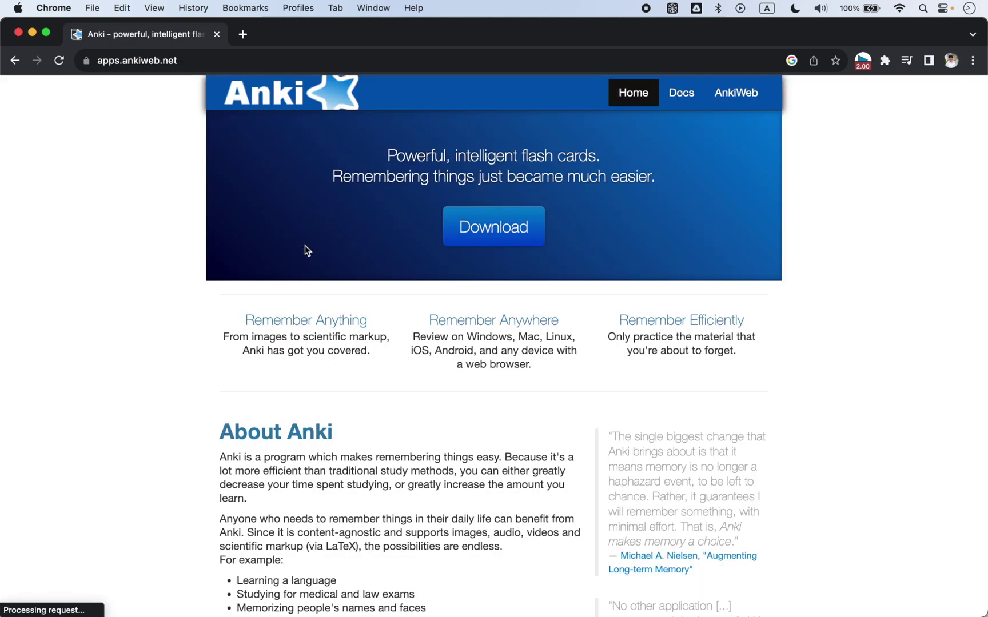
pyautogui.click(493, 227)
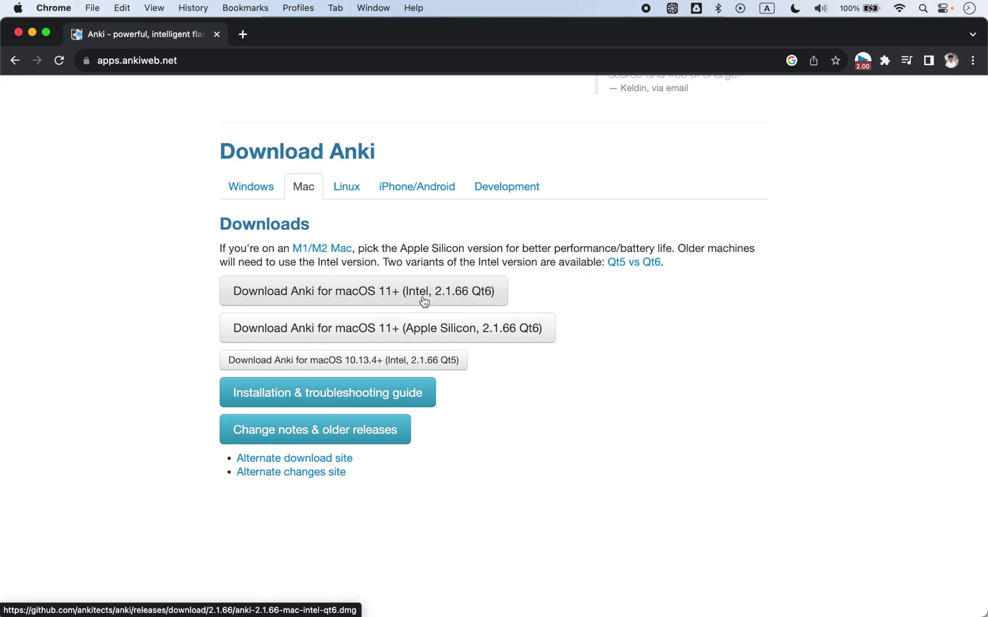
# - Save the Anki 2.1.66 Intel Qt6 macOS installer and open its disk image
pyautogui.click(423, 298)
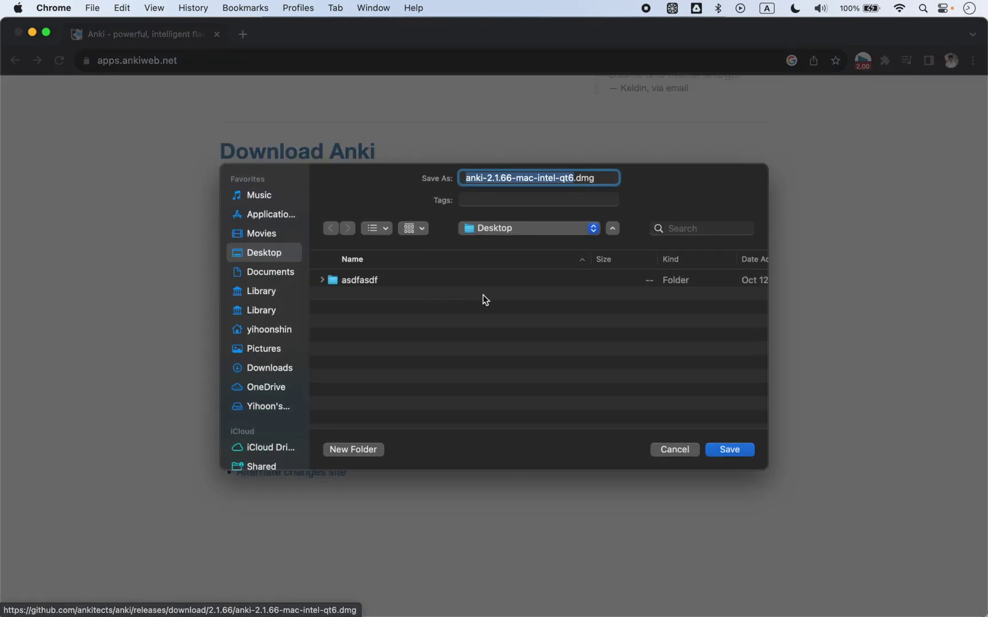
pyautogui.press('Return')
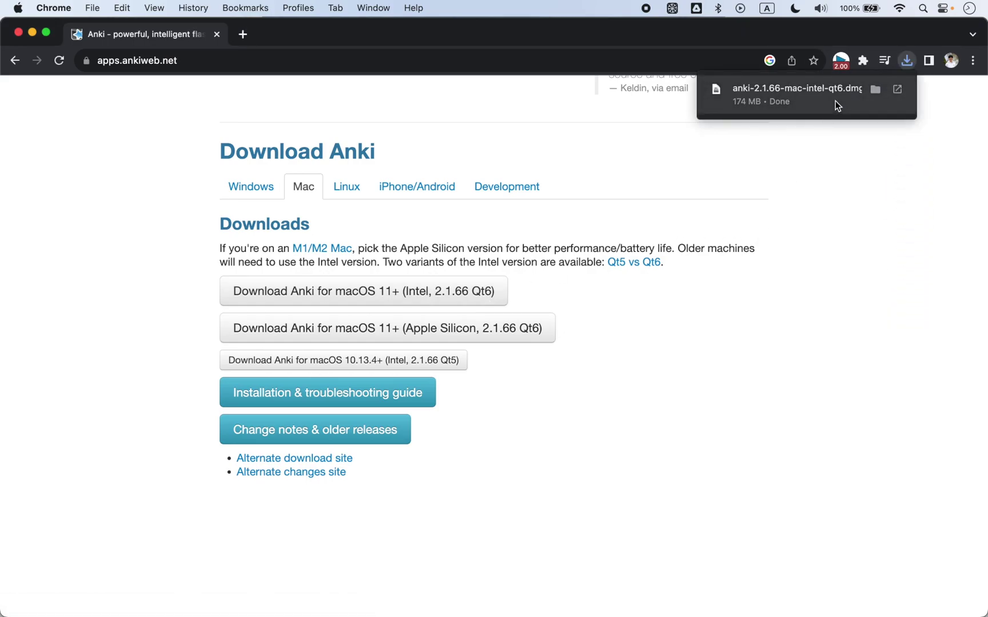
pyautogui.click(835, 101)
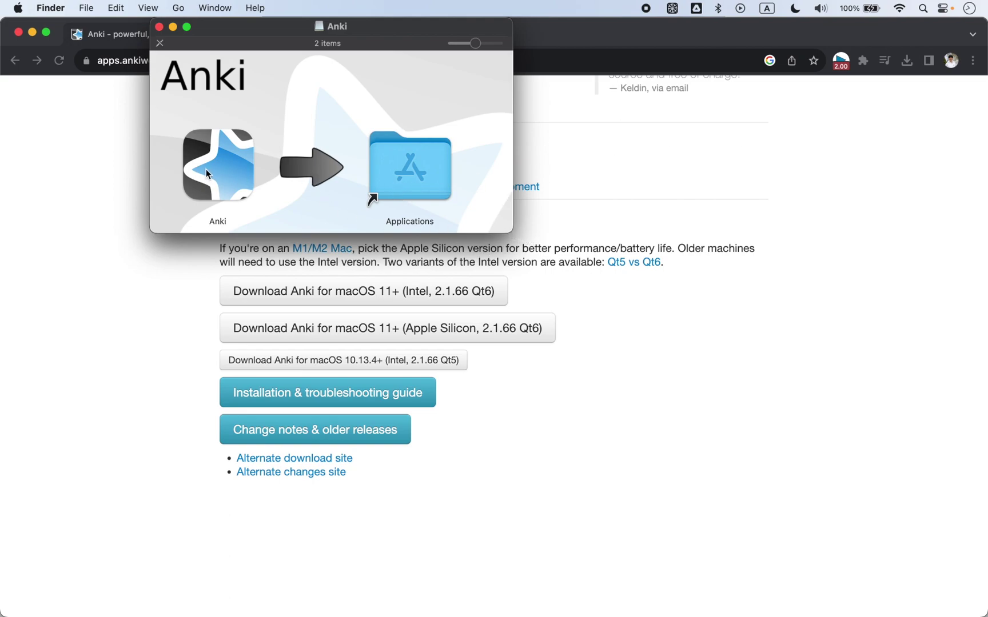
# - Copy Anki into the Applications folder and search Spotlight for 'anki'
pyautogui.moveTo(205, 169); pyautogui.dragTo(418, 190)
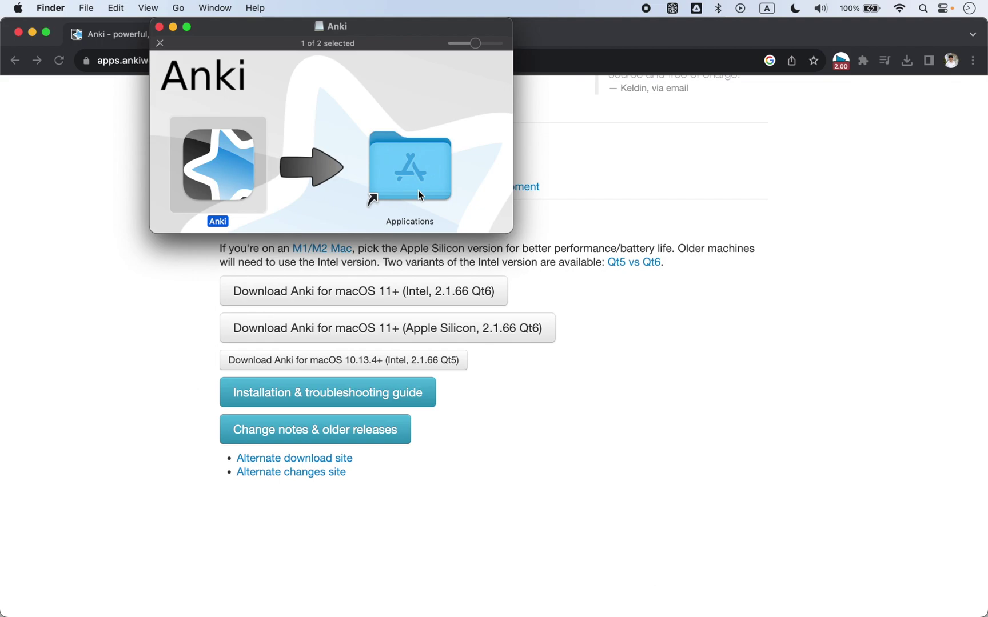
pyautogui.press('super+space')
pyautogui.write('anki')
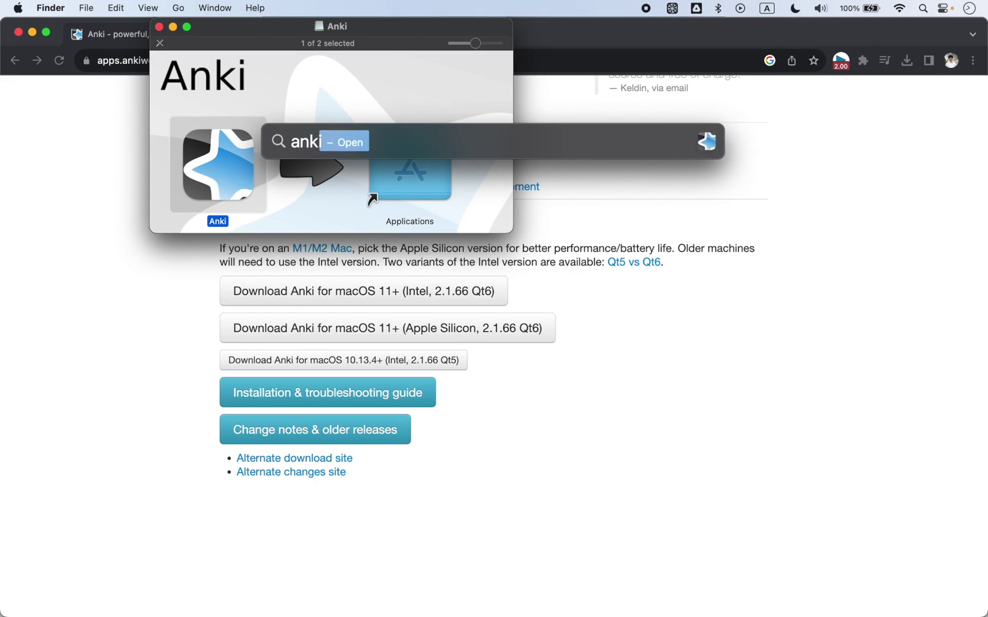
# - Launch Anki, then create and open a new profile named 'bio review'
pyautogui.press('Return')
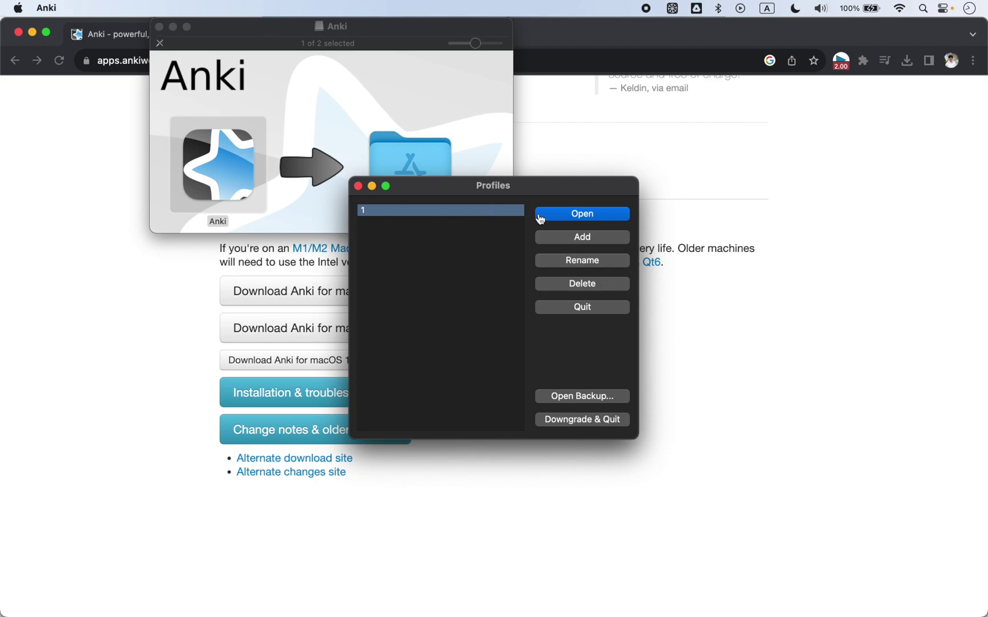
pyautogui.click(562, 240)
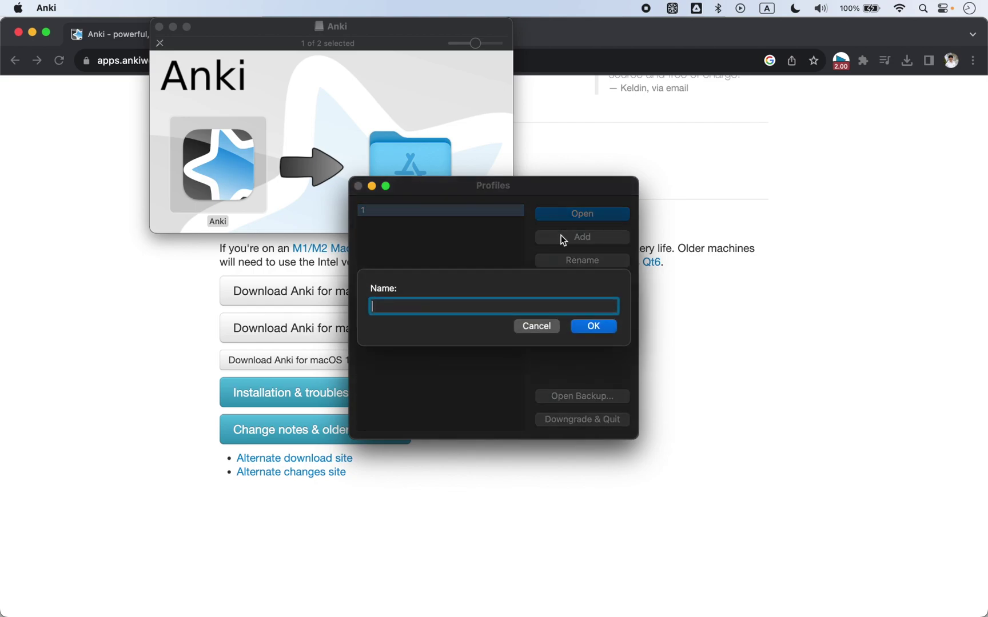
pyautogui.write('bi')
pyautogui.write('o rev')
pyautogui.write('iew')
pyautogui.press('Return')
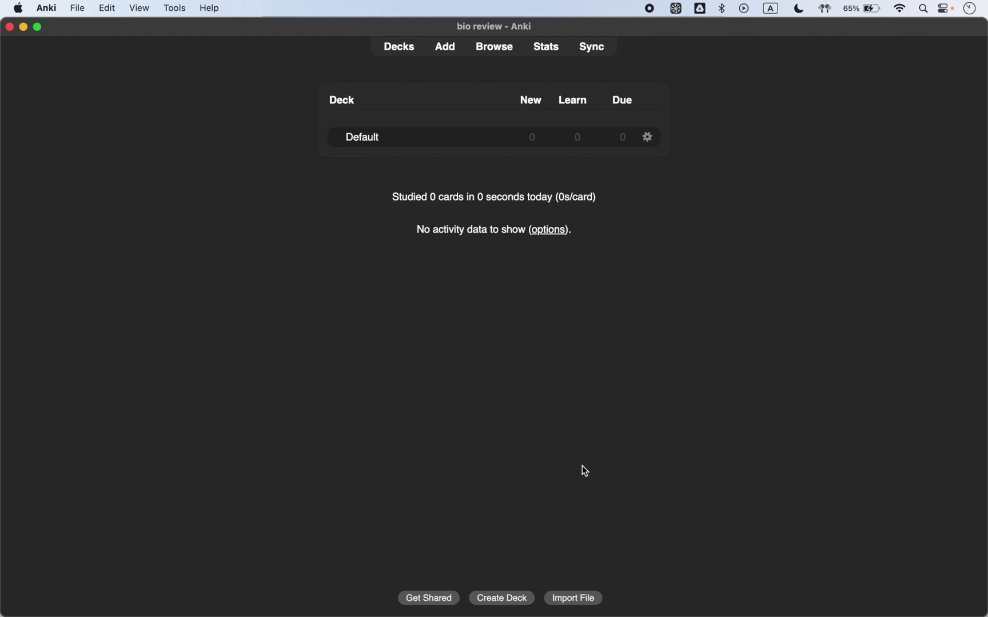
# - Import DATCompleteBiology_byYS_4.apkg (1,772 new notes) and dismiss the import log
pyautogui.click(573, 599)
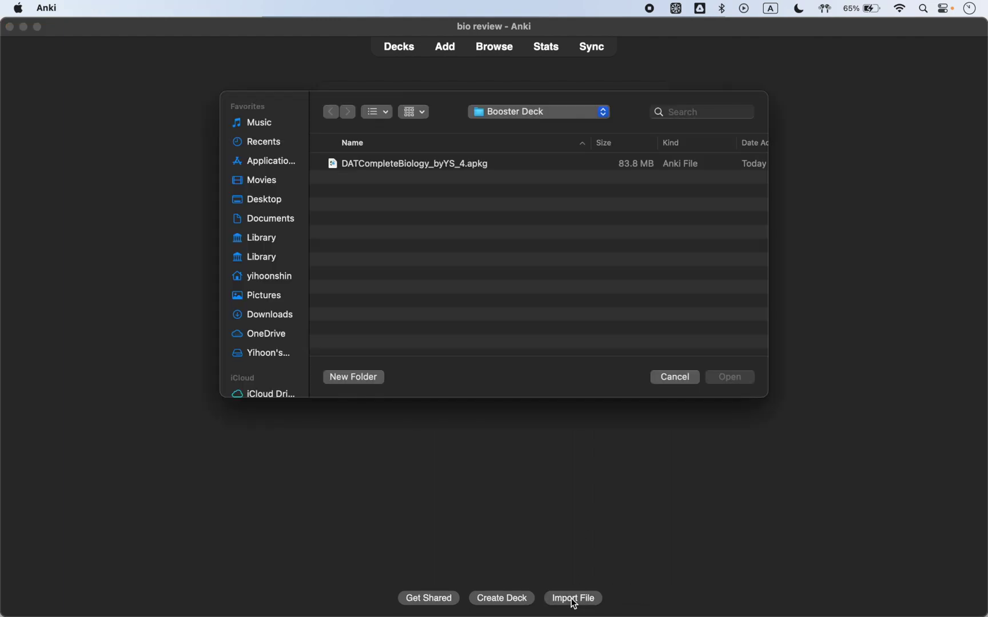
pyautogui.click(498, 163)
pyautogui.click(730, 377)
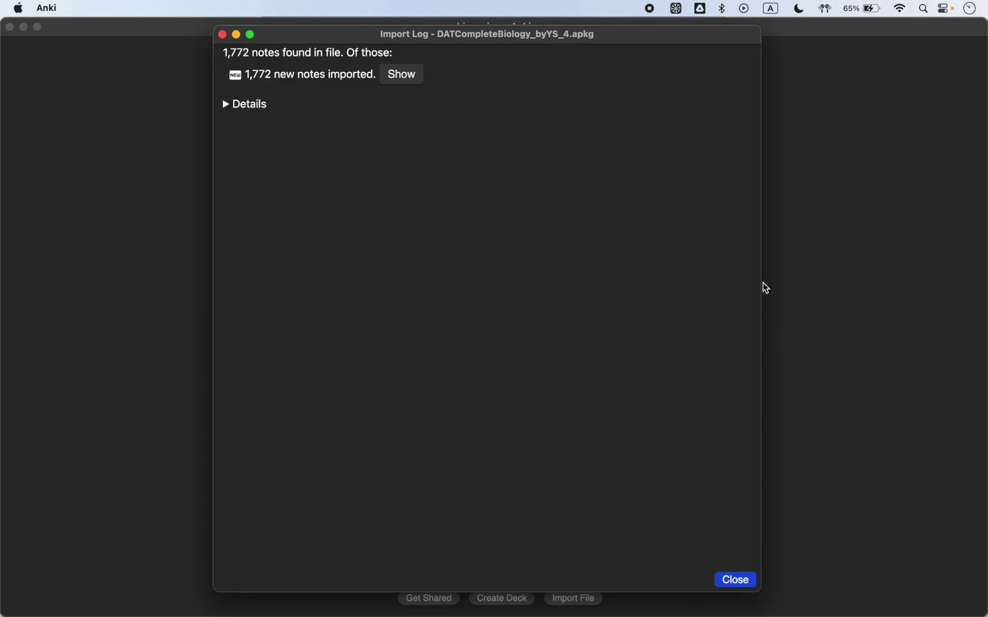
pyautogui.click(735, 580)
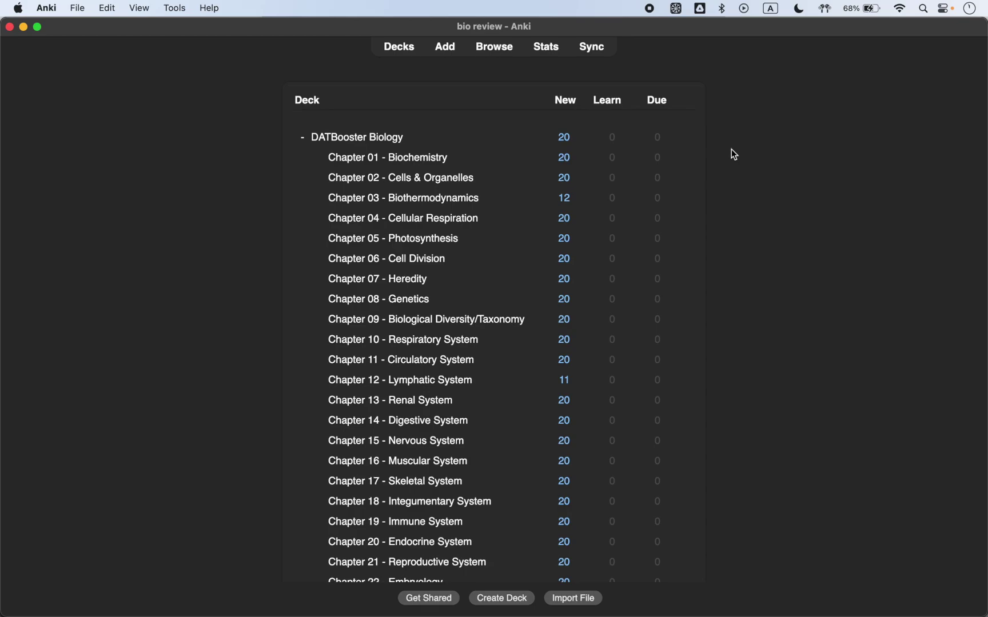
pyautogui.moveTo(494, 137)
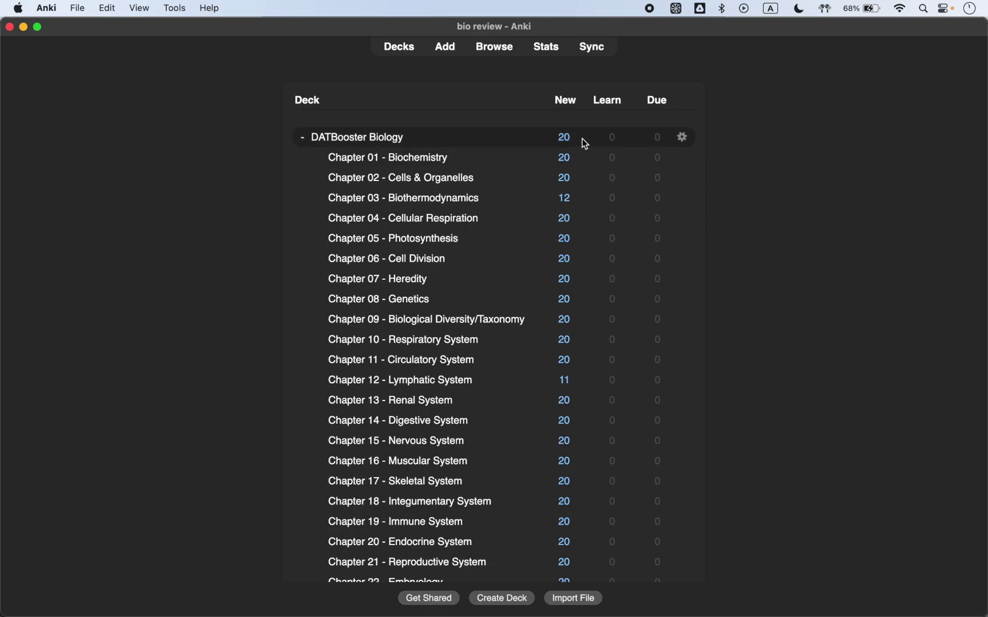
pyautogui.scroll(-3, 582, 138)
pyautogui.scroll(3, 582, 139)
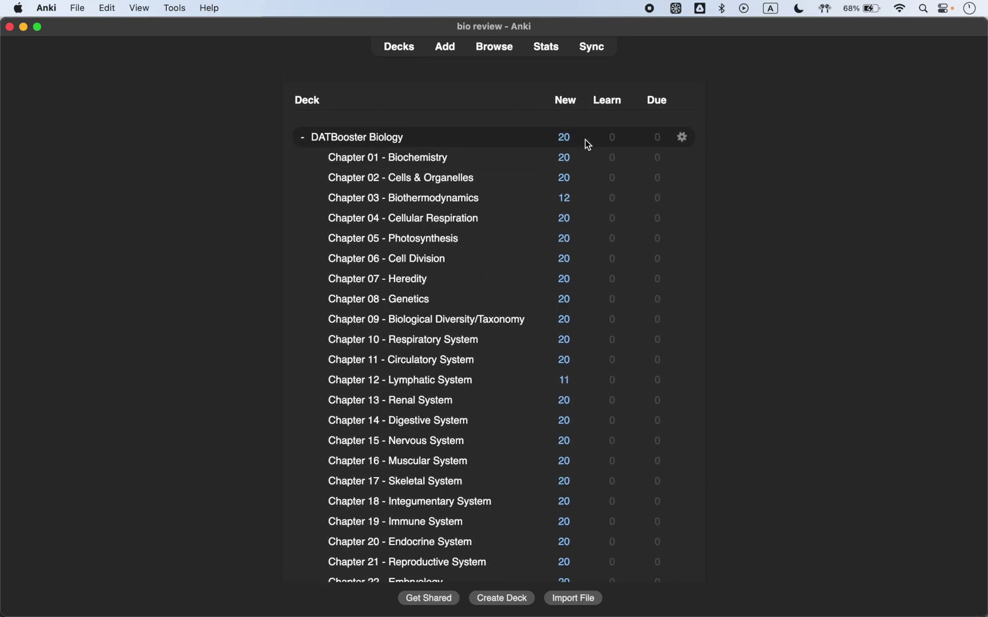